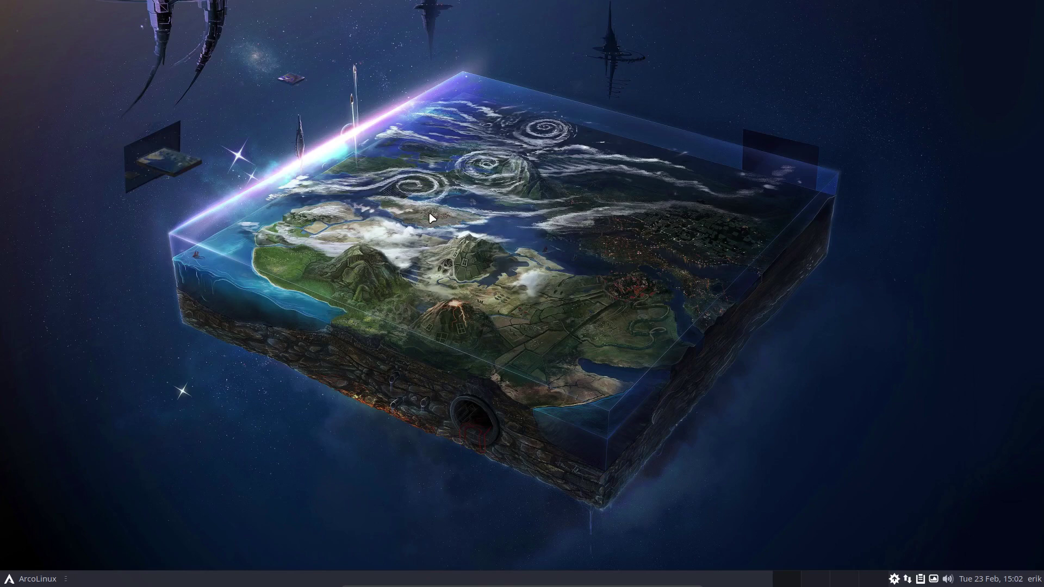
- Run the system update in a new terminal, upgrading firefox, libmm-glib and modemmanager
{"action": "key", "text": "ctrl+alt+t"}
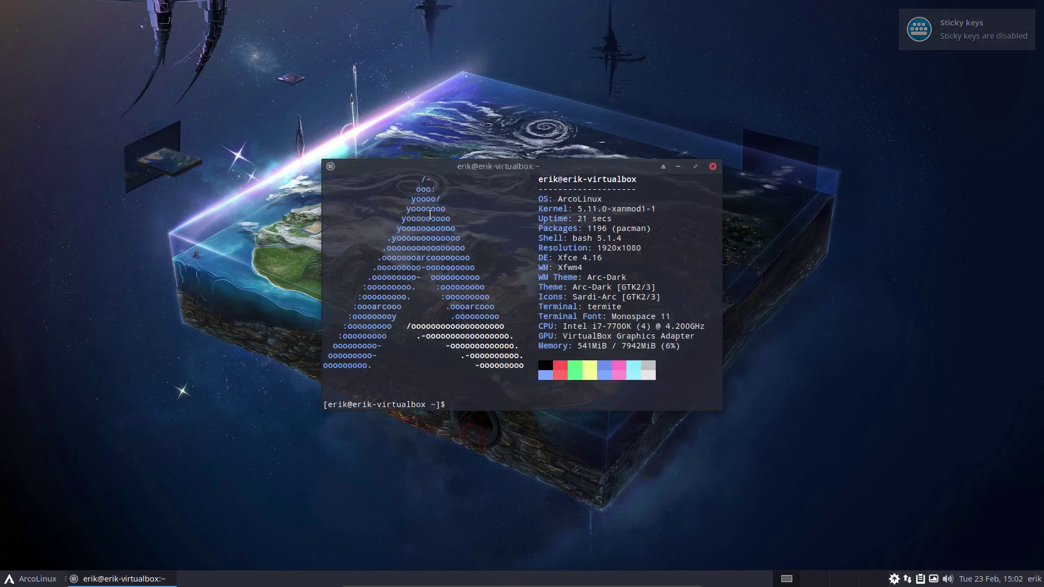
{"action": "type", "text": "update"}
{"action": "key", "text": "Return"}
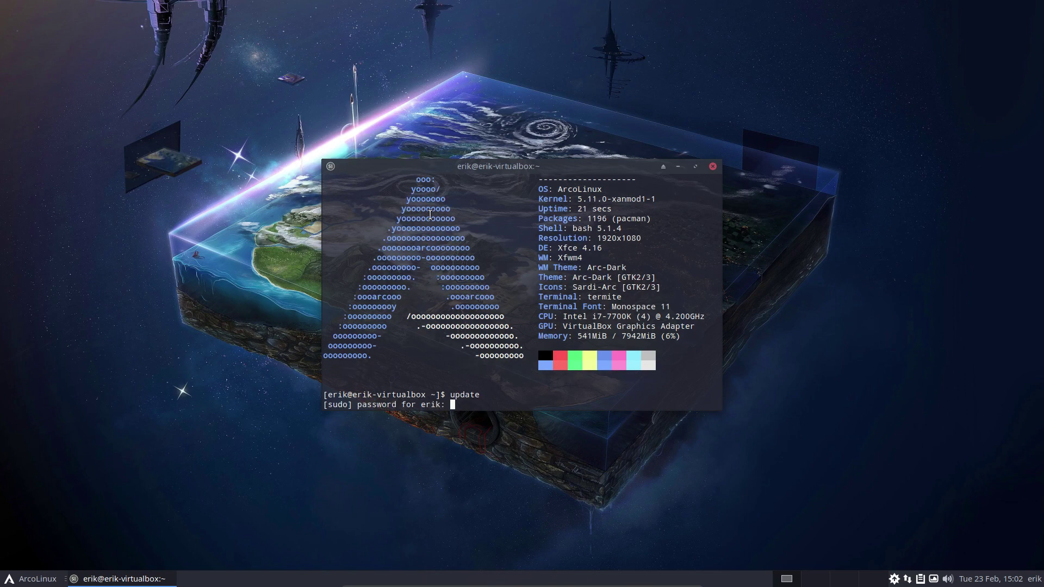
{"action": "key", "text": "Return"}
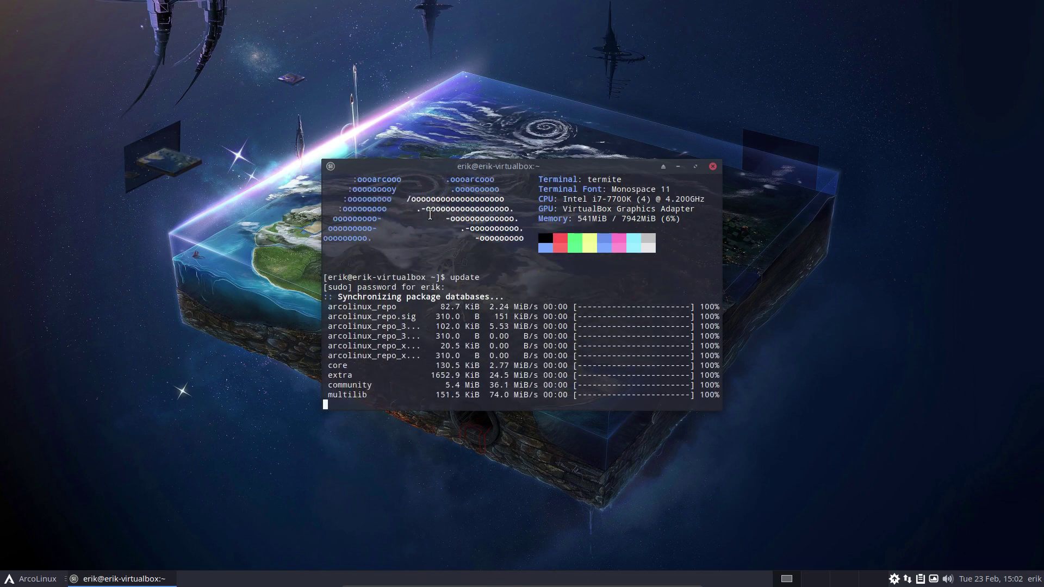
{"action": "key", "text": "Return"}
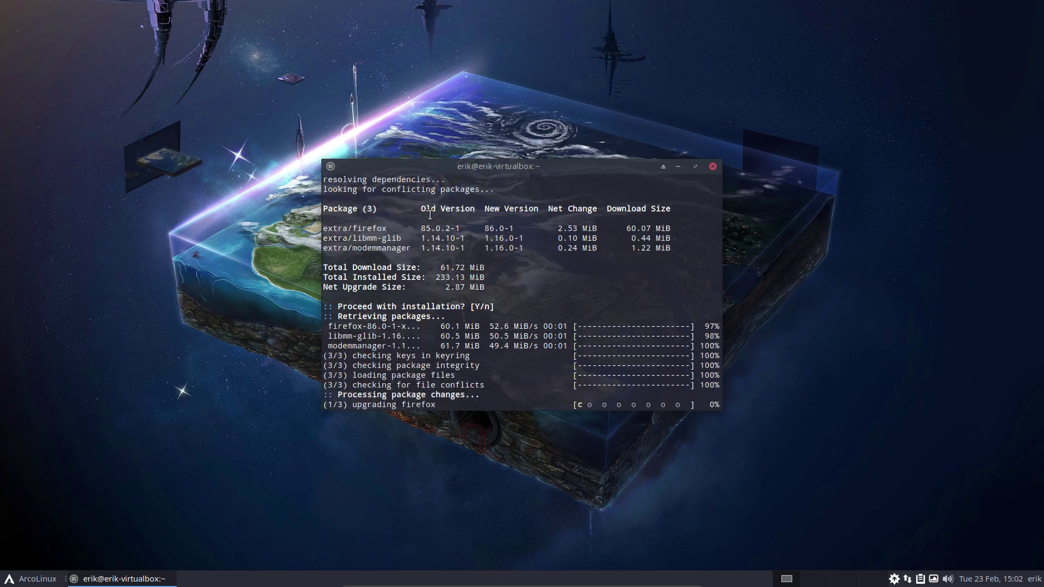
- Install cpu-x with sudo pacman -S cpu-x, pulling in libcpuid
{"action": "type", "text": "sud"}
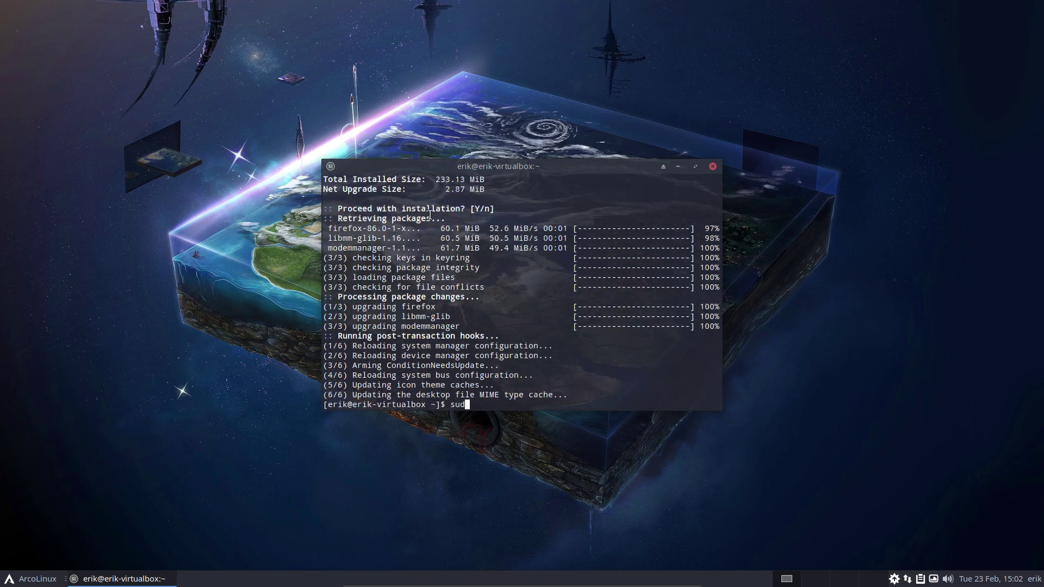
{"action": "type", "text": "o pacman -S"}
{"action": "type", "text": " cpu"}
{"action": "key", "text": "Tab"}
{"action": "key", "text": "Tab"}
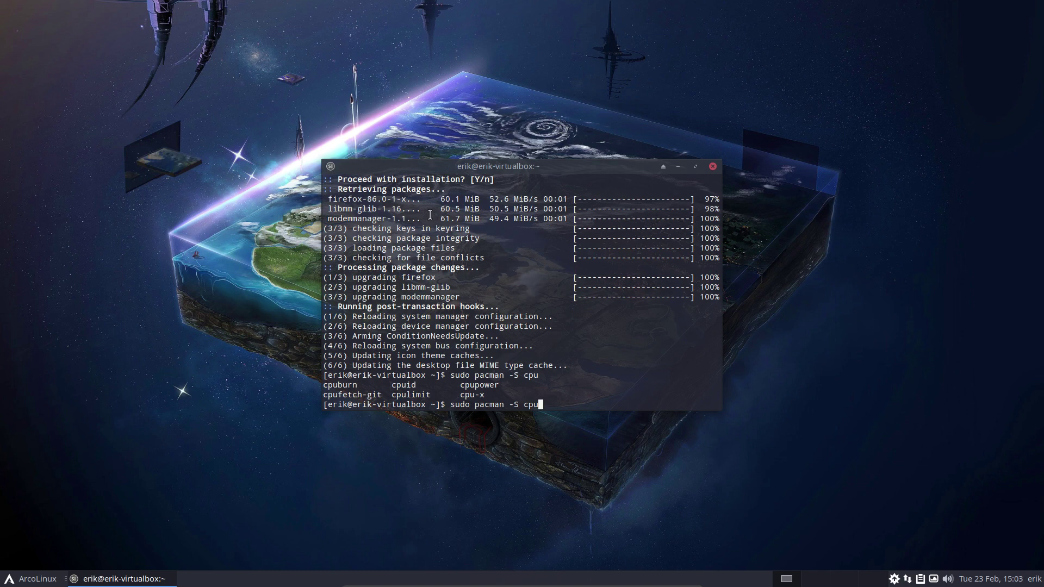
{"action": "type", "text": "-x"}
{"action": "key", "text": "Return"}
{"action": "key", "text": "Return"}
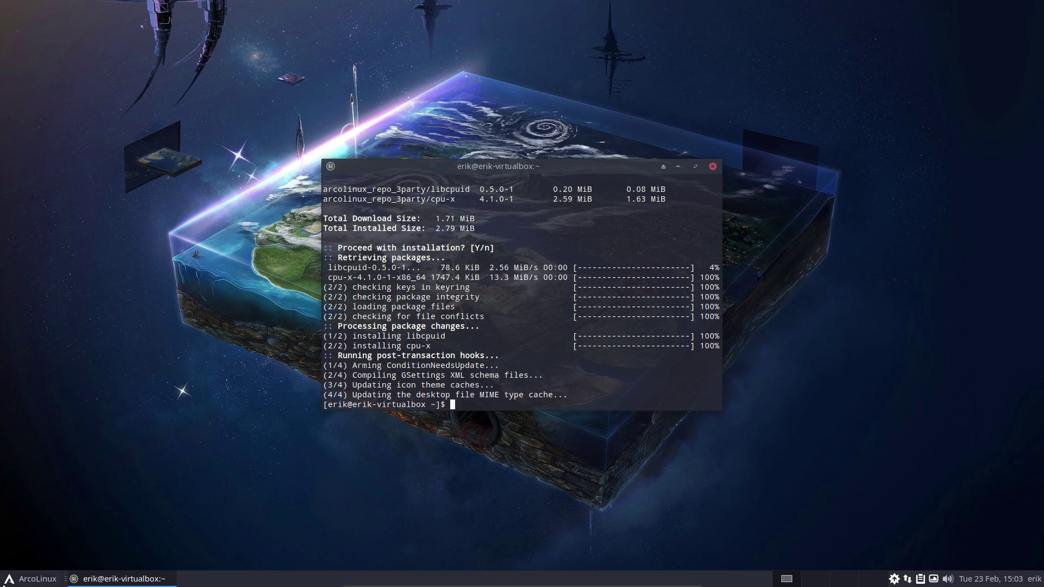
{"action": "key", "text": "super"}
- Launch CPU-X, showing Kaby Lake (Core i7), upper left with the terminal moved right
{"action": "type", "text": "cpu"}
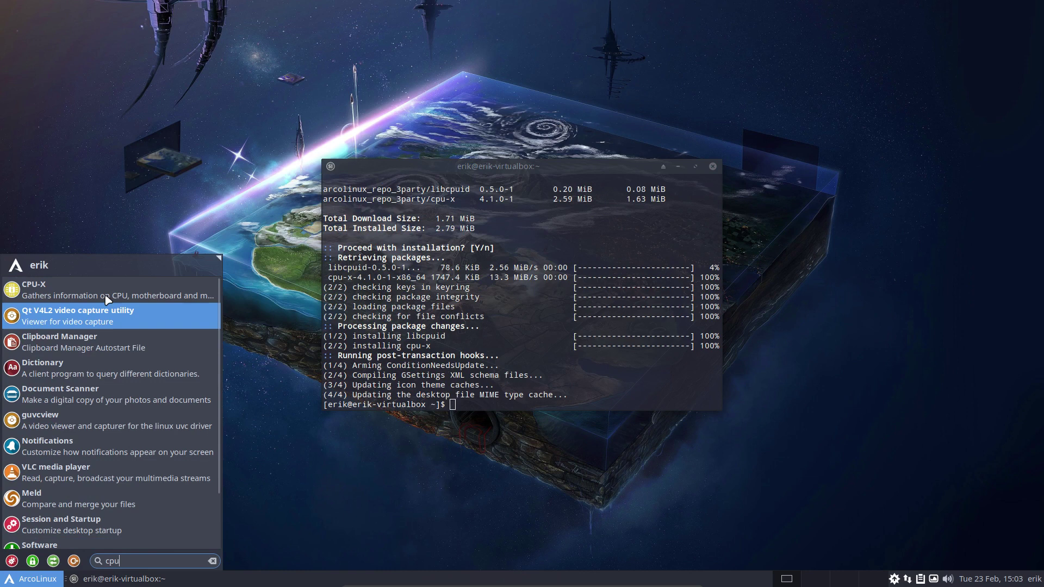
{"action": "left_click", "coordinate": [96, 291]}
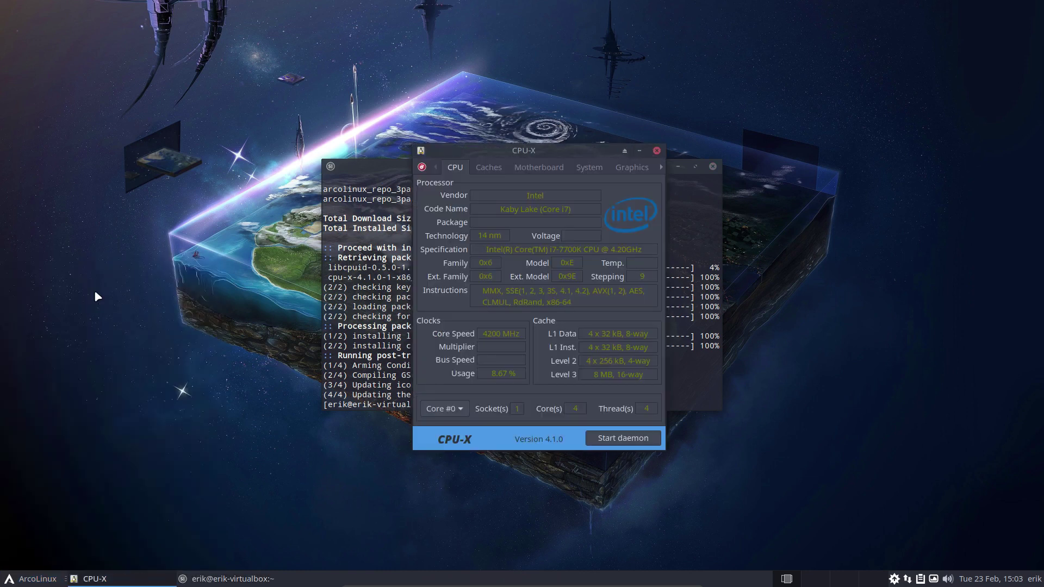
{"action": "left_click_drag", "start_coordinate": [539, 148], "coordinate": [284, 124]}
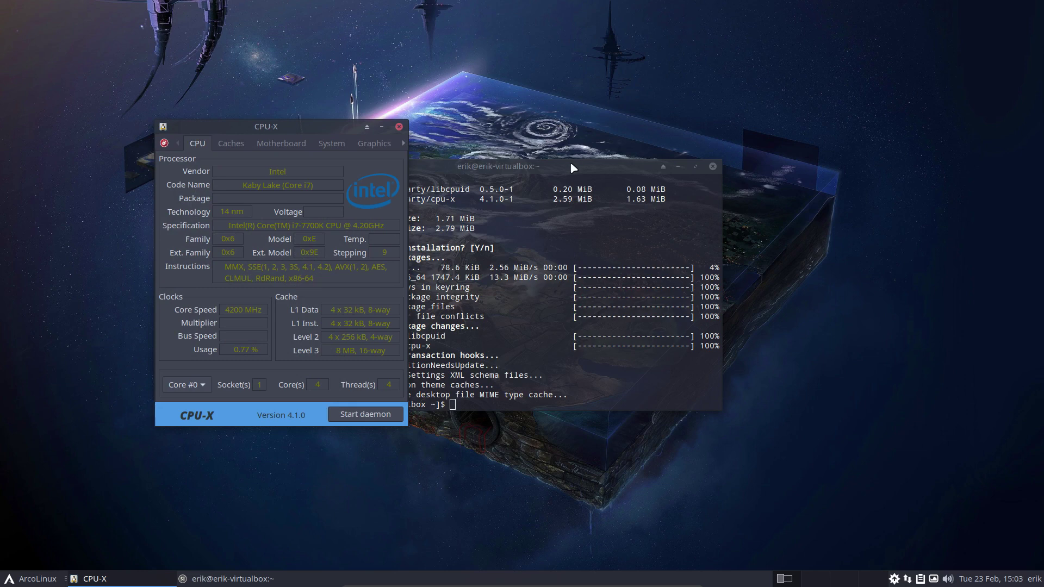
{"action": "left_click_drag", "start_coordinate": [571, 167], "coordinate": [747, 150]}
{"action": "type", "text": "update"}
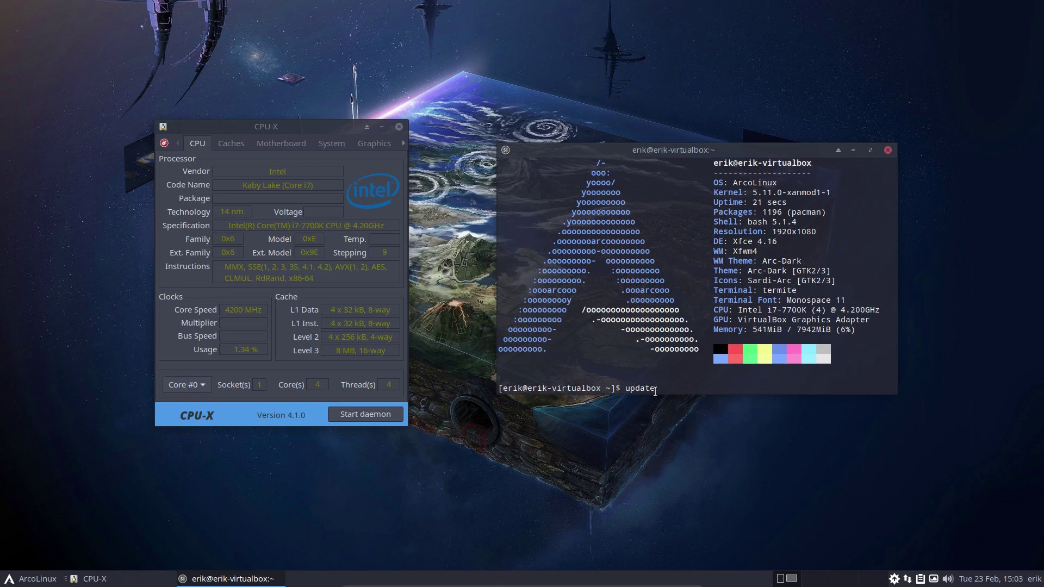
- Select the prompt line and kernel version 5.11.0-xanmod1-1 in the terminal, then deselect
{"action": "left_click_drag", "start_coordinate": [655, 391], "coordinate": [612, 388]}
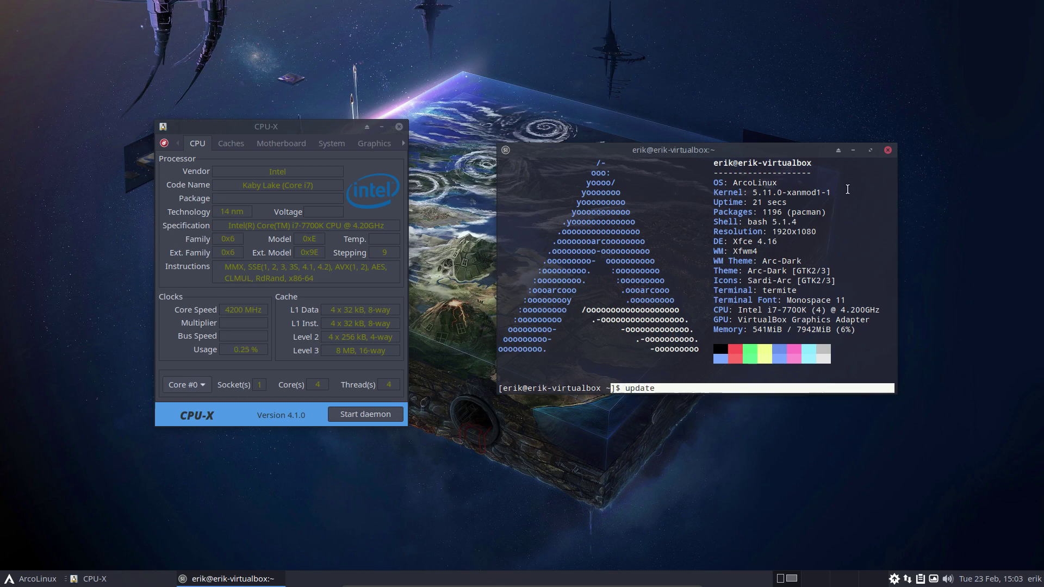
{"action": "double_click", "coordinate": [798, 194]}
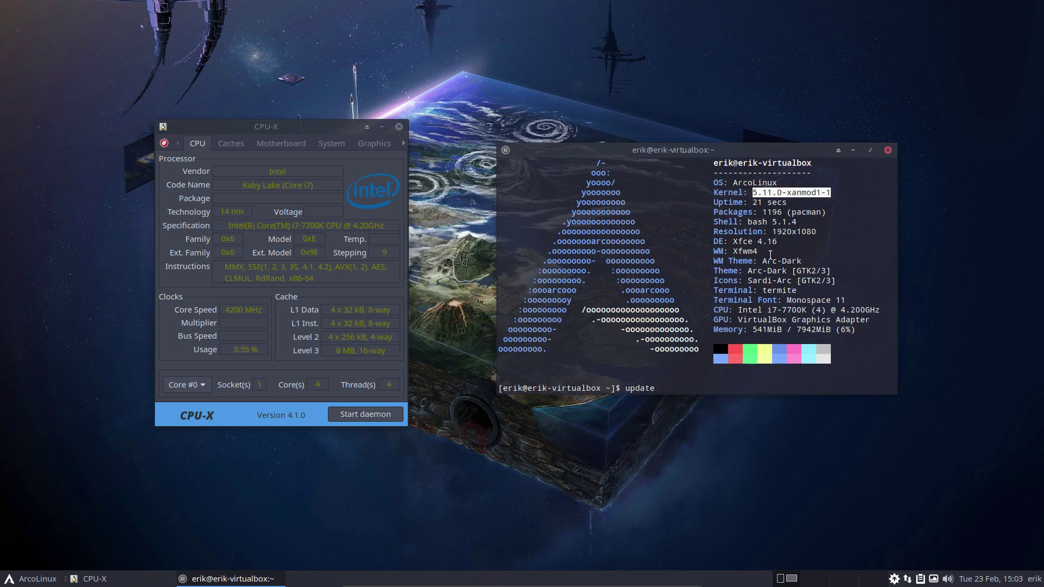
{"action": "left_click", "coordinate": [667, 370]}
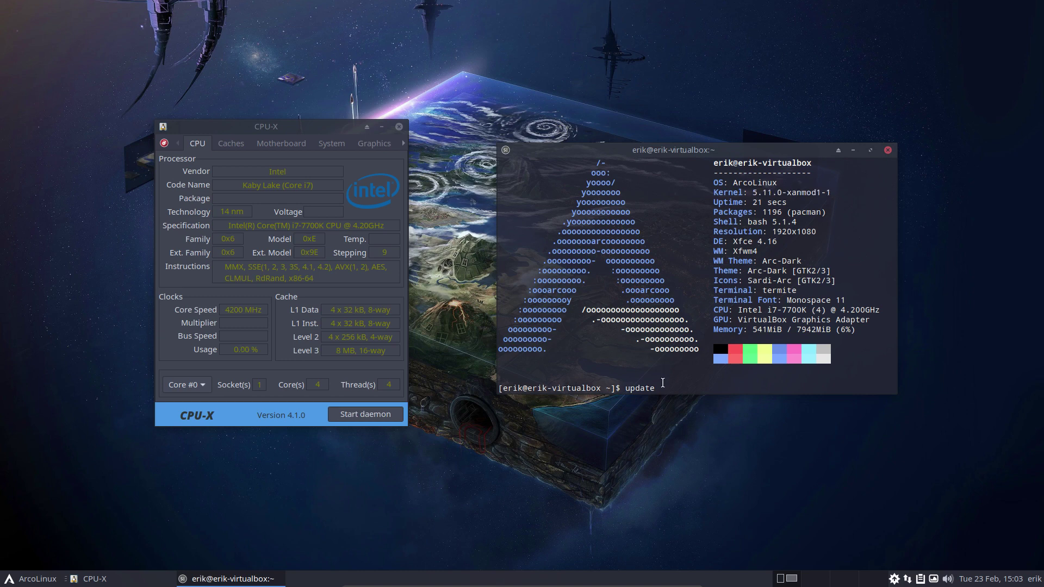
- Show all 297 completions for sudo pacman -S linux, including linux-tkg variants
{"action": "key", "text": "Return"}
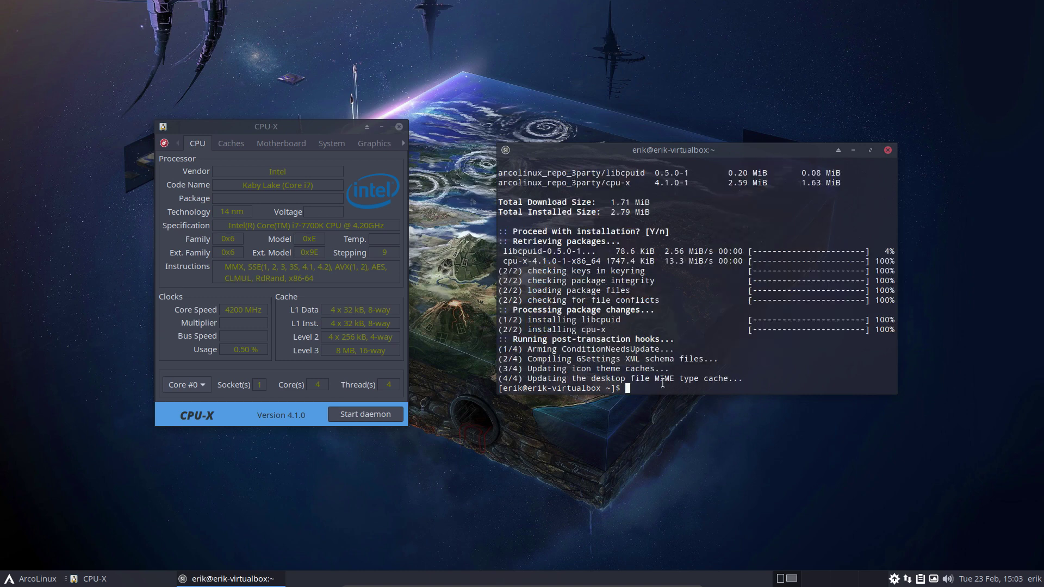
{"action": "type", "text": "sudo pacman "}
{"action": "type", "text": "-S linux"}
{"action": "key", "text": "Tab"}
{"action": "key", "text": "Tab"}
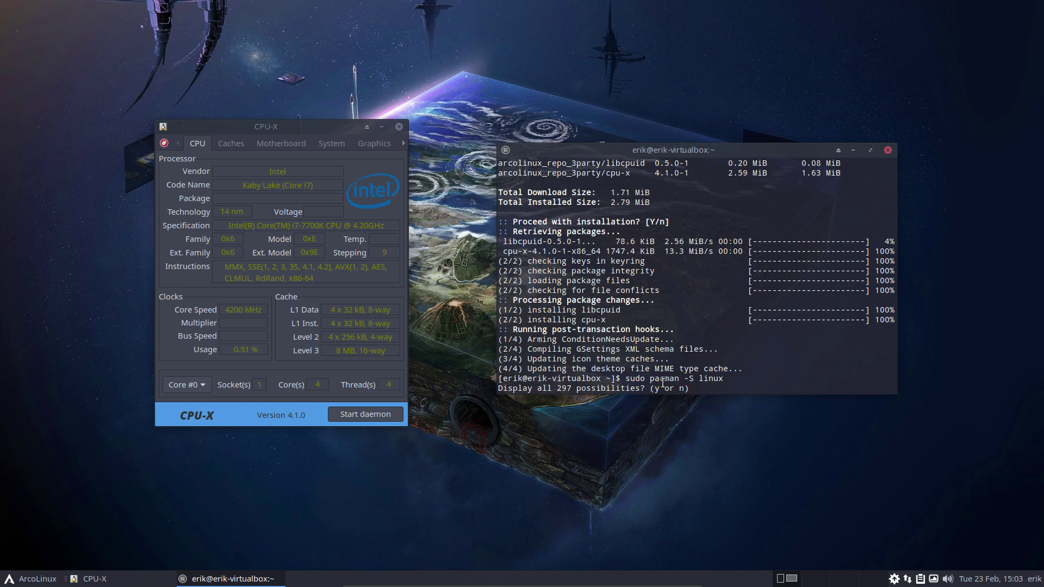
{"action": "key", "text": "y"}
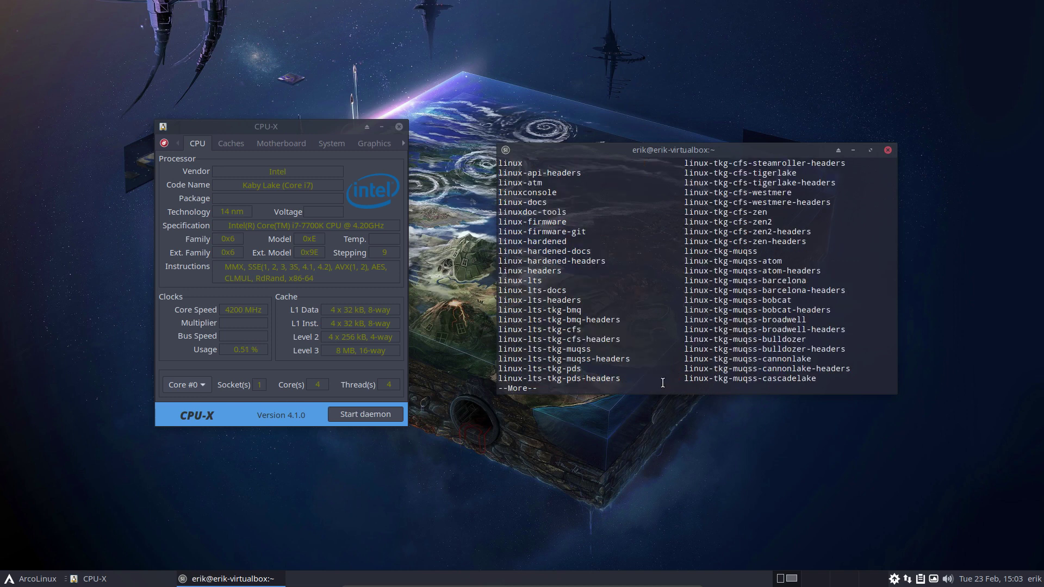
- Highlight the Kaby Lake (Core i7) code name in CPU-X, then return to the terminal
{"action": "left_click", "coordinate": [249, 186]}
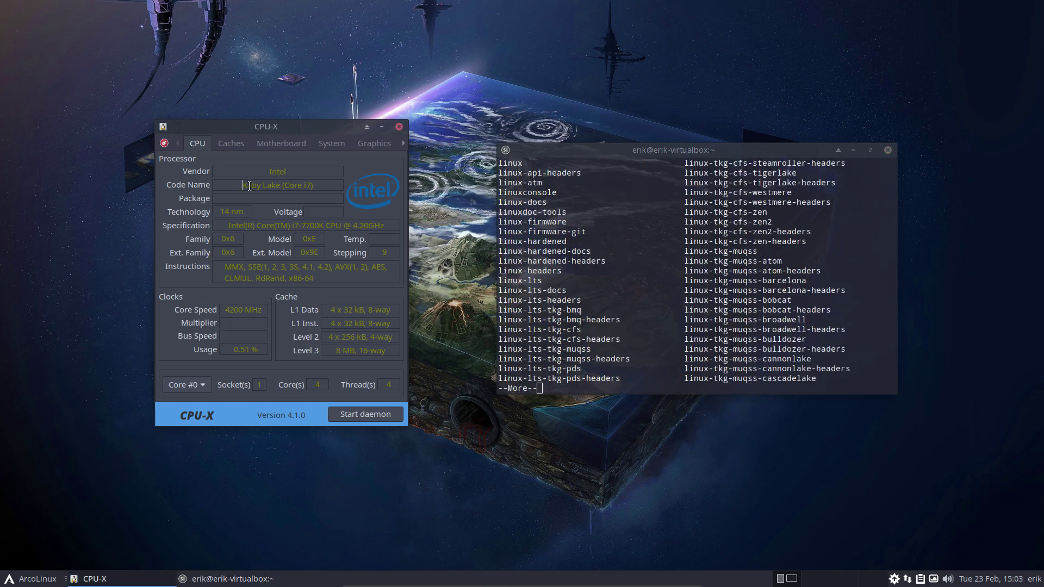
{"action": "left_click_drag", "start_coordinate": [249, 186], "coordinate": [318, 184]}
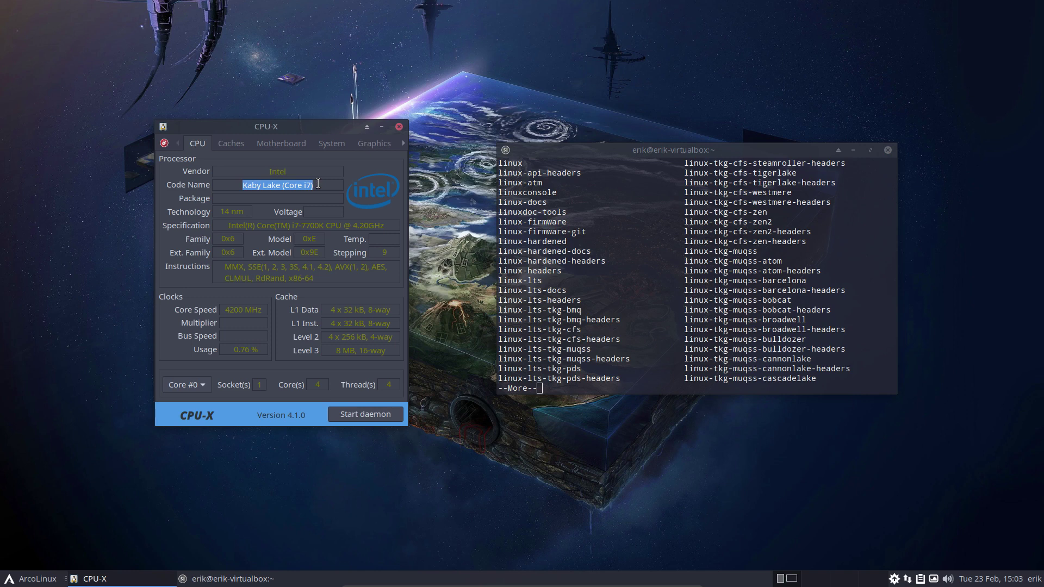
{"action": "left_click", "coordinate": [730, 308]}
- Page through the kernel list to the linux-tkg-bmq and linux-tkg-pds variants
{"action": "scroll", "coordinate": [730, 307], "scroll_direction": "up", "scroll_amount": 3}
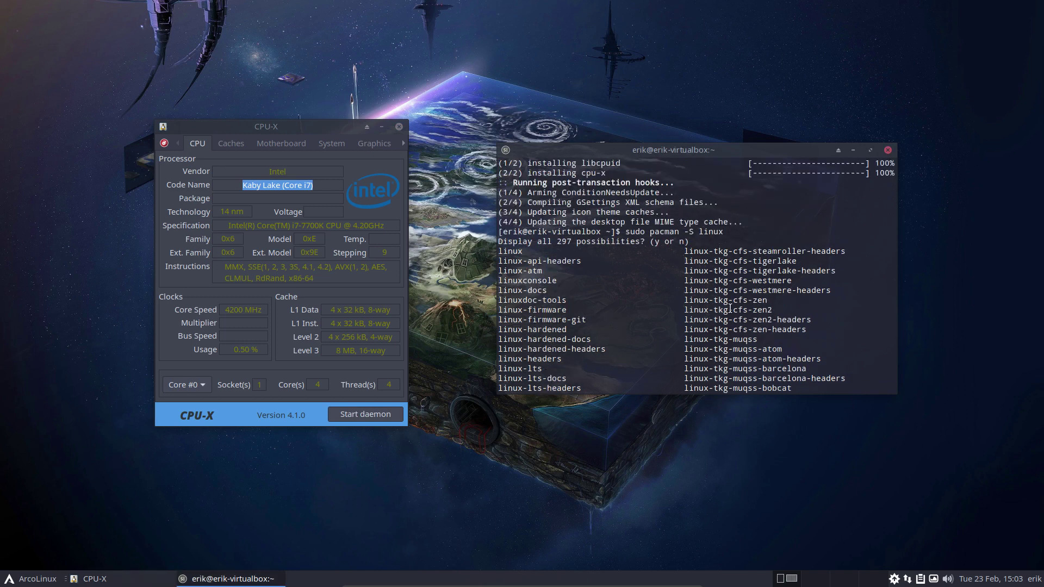
{"action": "scroll", "coordinate": [730, 309], "scroll_direction": "up", "scroll_amount": 1}
{"action": "scroll", "coordinate": [544, 284], "scroll_direction": "down", "scroll_amount": 2}
{"action": "scroll", "coordinate": [544, 284], "scroll_direction": "down", "scroll_amount": 2}
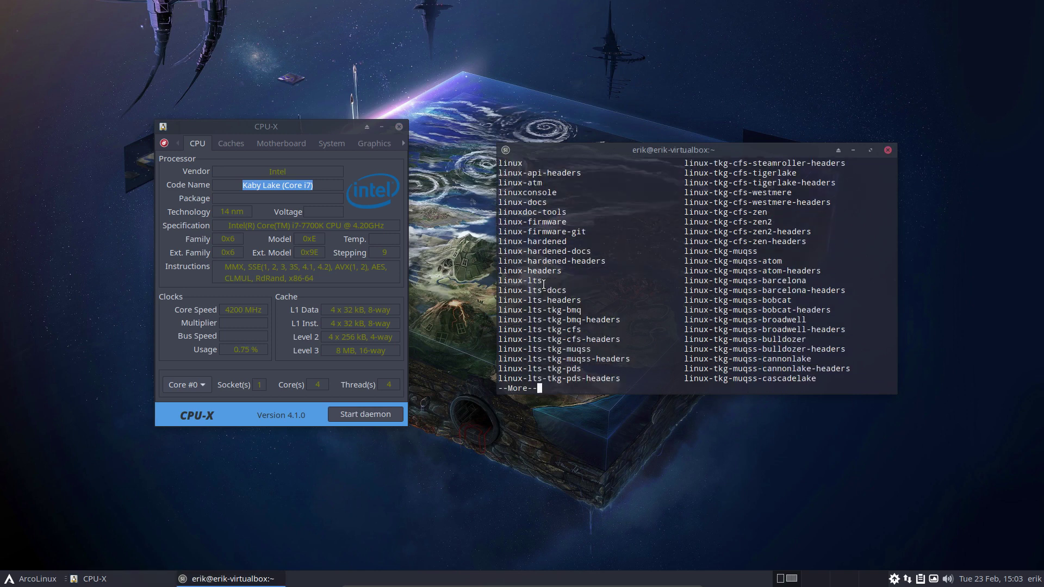
{"action": "key", "text": "space"}
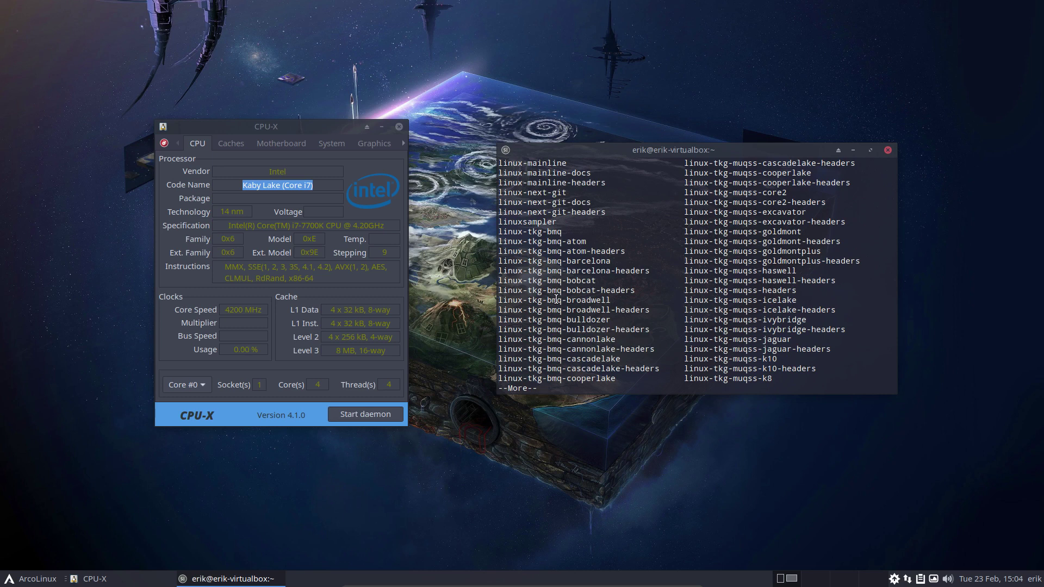
{"action": "key", "text": "space"}
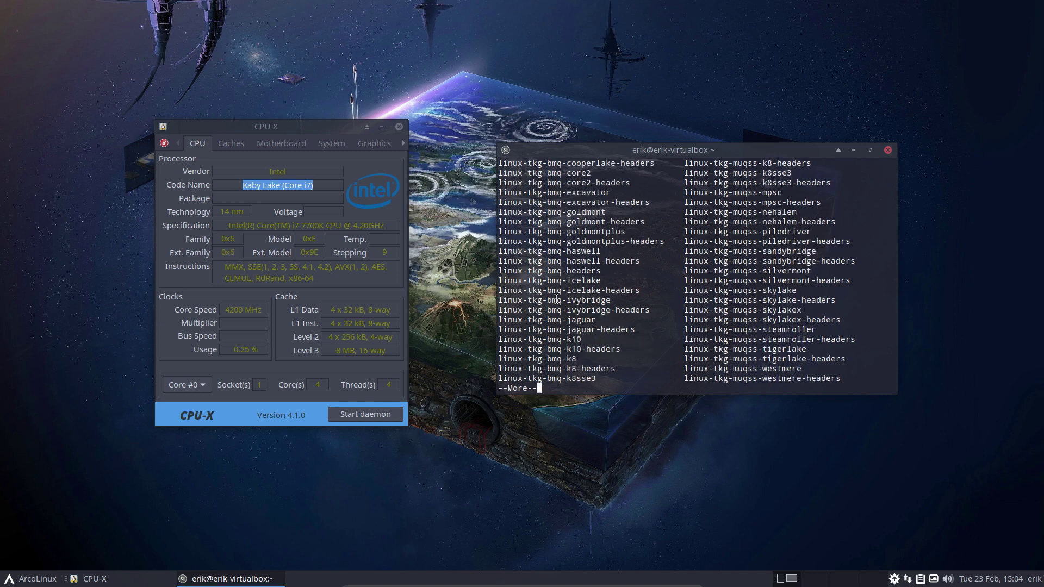
{"action": "key", "text": "space"}
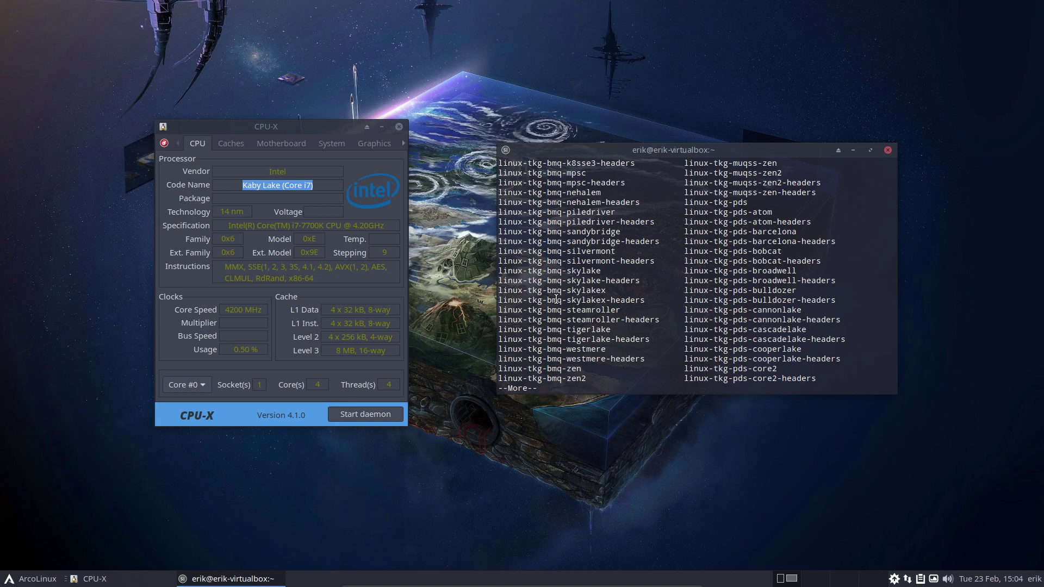
- Highlight linux-tkg-bmq-skylake, then view CPU-X's cache, motherboard and system details
{"action": "double_click", "coordinate": [577, 274]}
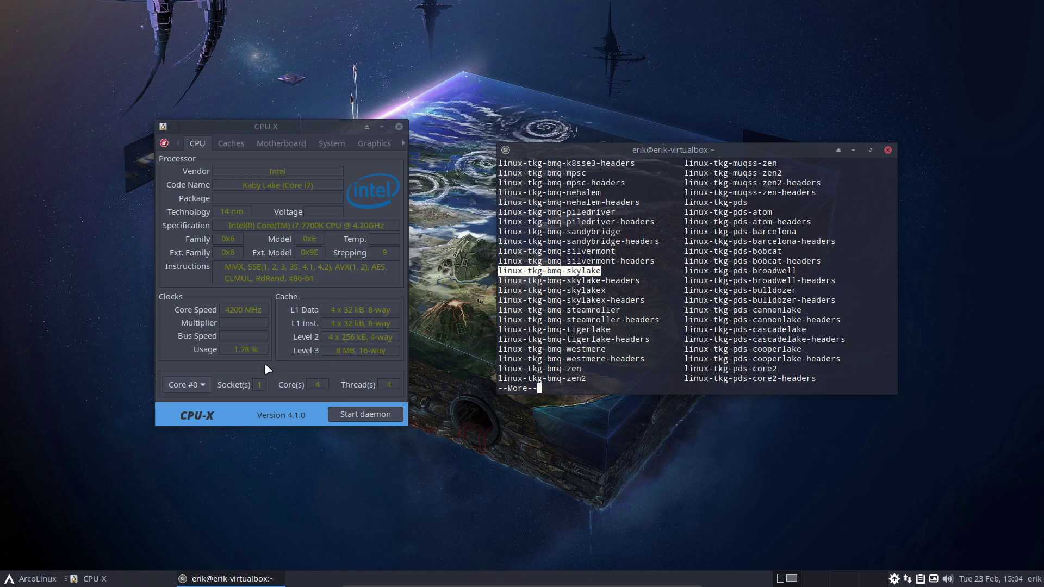
{"action": "left_click", "coordinate": [237, 148]}
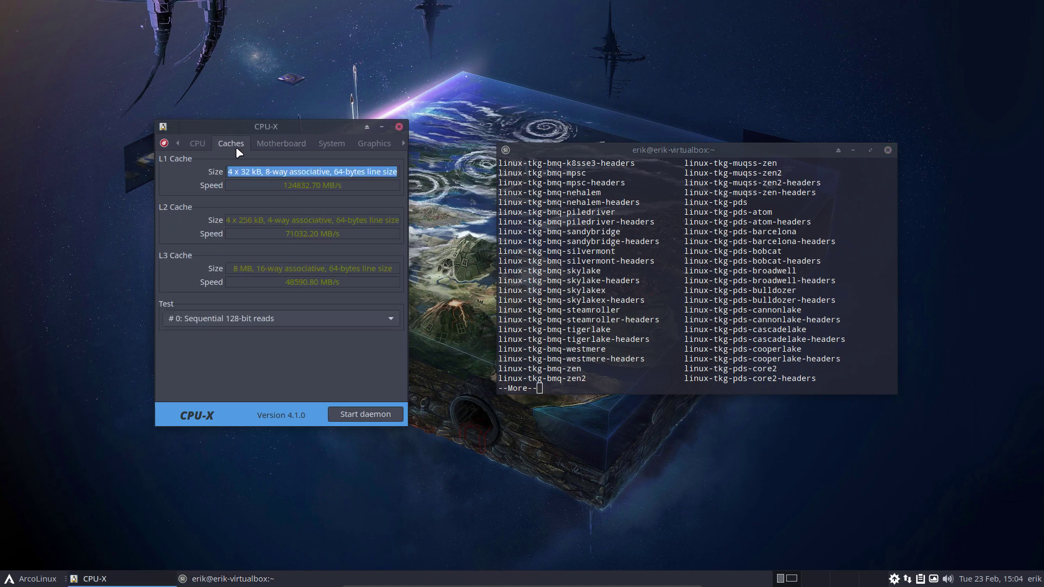
{"action": "left_click", "coordinate": [280, 145]}
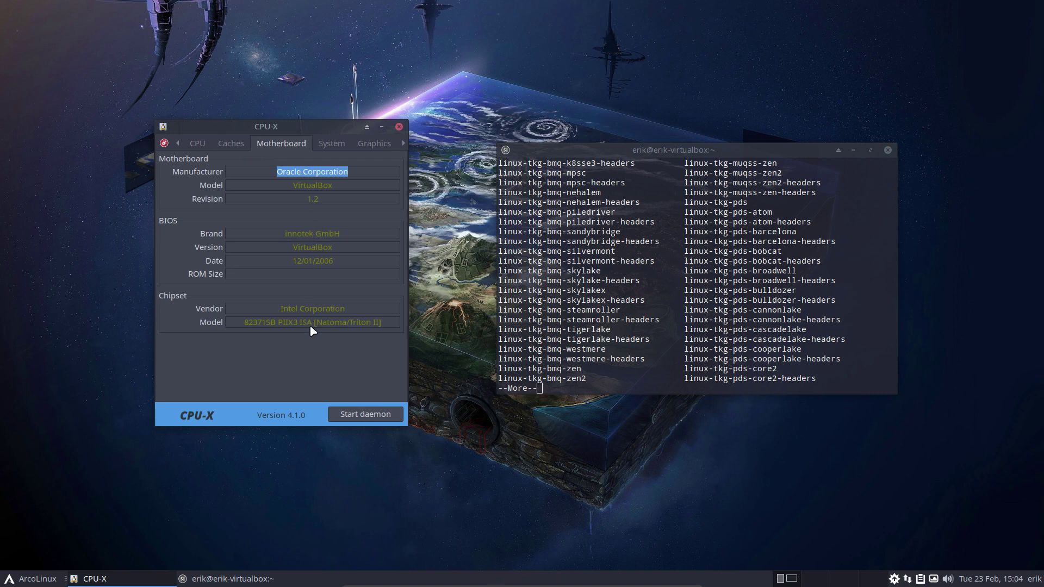
{"action": "left_click", "coordinate": [332, 145]}
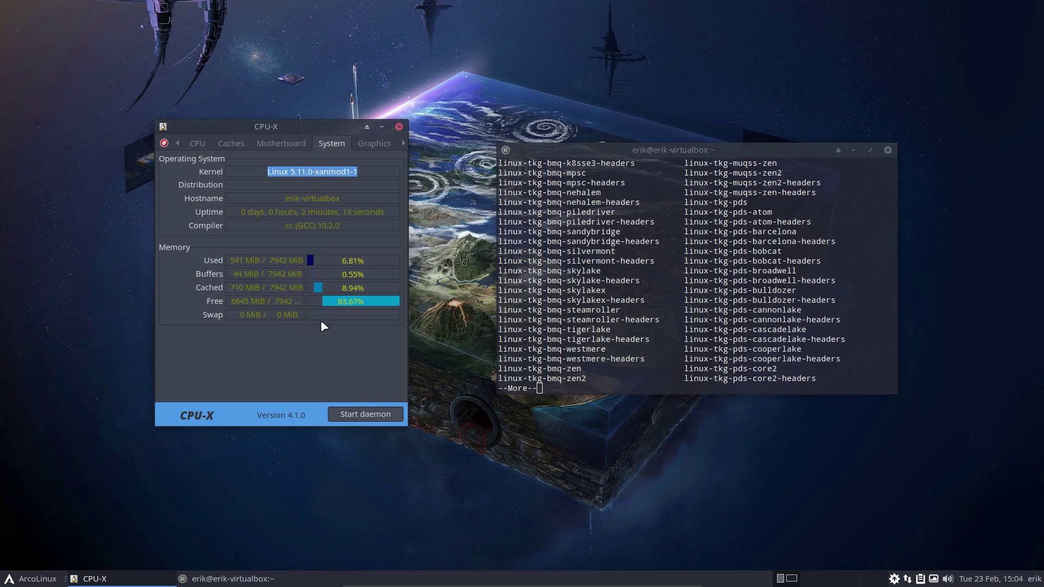
- View CPU-X's graphics, benchmark and about pages, then scroll back to the CPU tab
{"action": "left_click", "coordinate": [371, 147]}
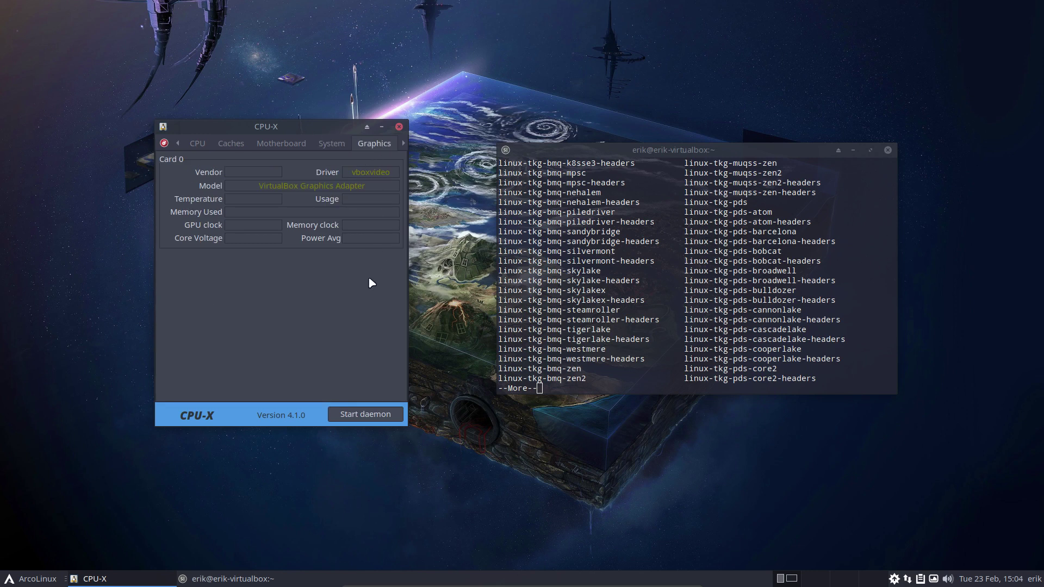
{"action": "left_click", "coordinate": [403, 144]}
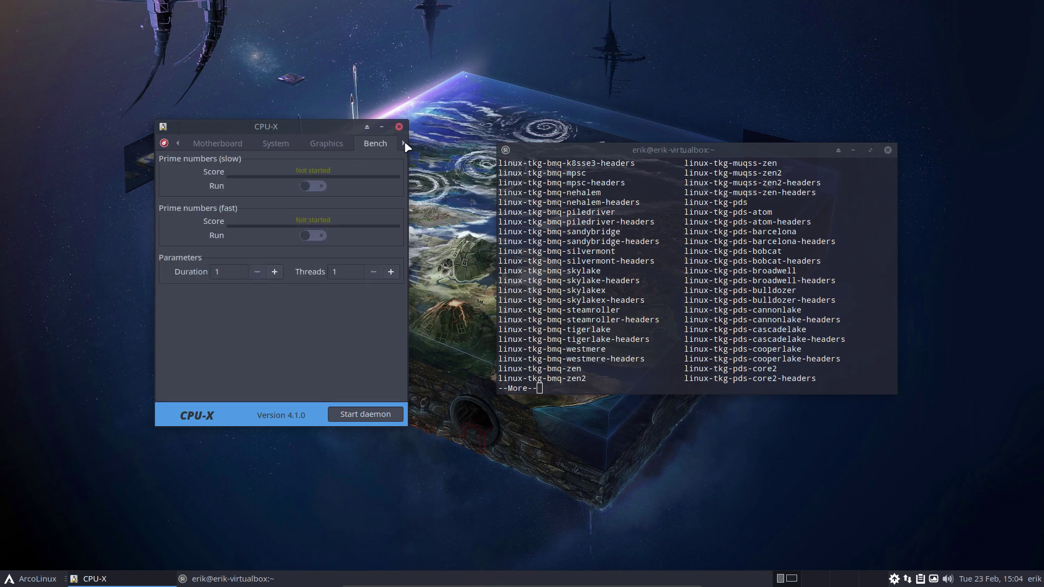
{"action": "left_click", "coordinate": [405, 144]}
{"action": "scroll", "coordinate": [380, 147], "scroll_direction": "up", "scroll_amount": 1}
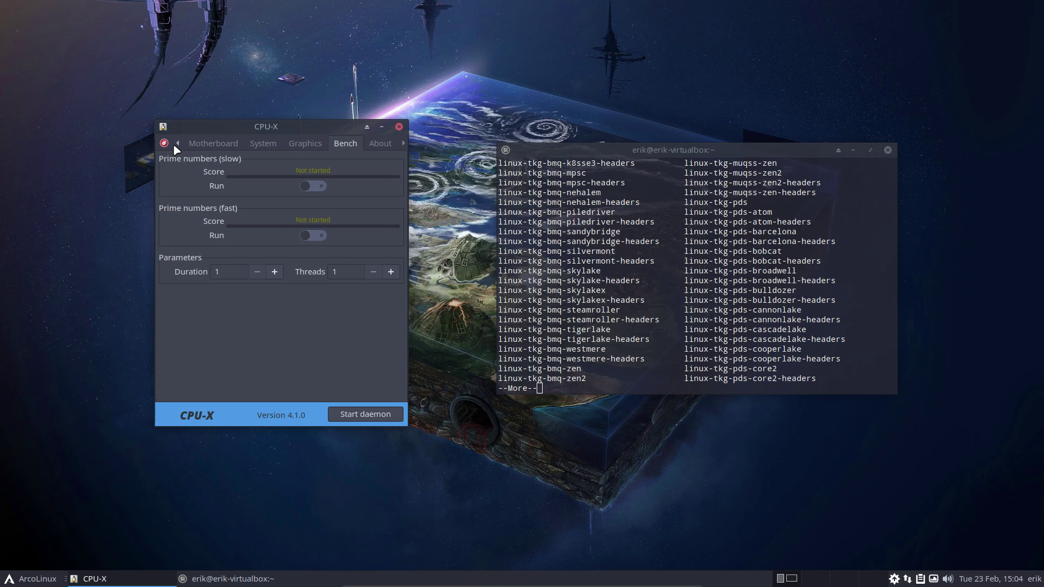
{"action": "scroll", "coordinate": [176, 142], "scroll_direction": "up", "scroll_amount": 3}
{"action": "scroll", "coordinate": [175, 140], "scroll_direction": "up", "scroll_amount": 2}
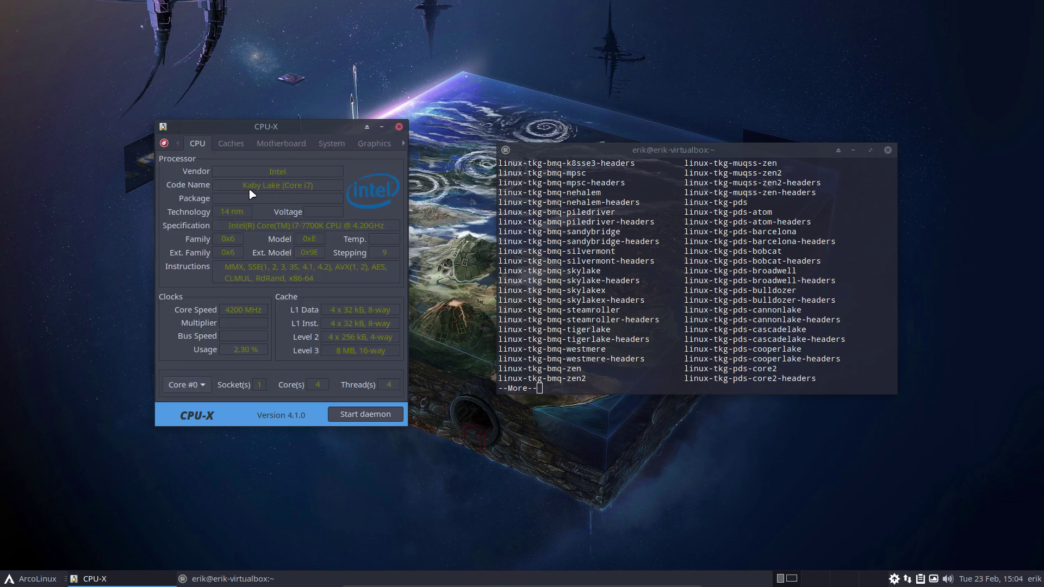
- Highlight the Kaby Lake (Core i7) code name in CPU-X and move focus away
{"action": "left_click_drag", "start_coordinate": [238, 185], "coordinate": [333, 184]}
{"action": "left_click", "coordinate": [516, 432]}
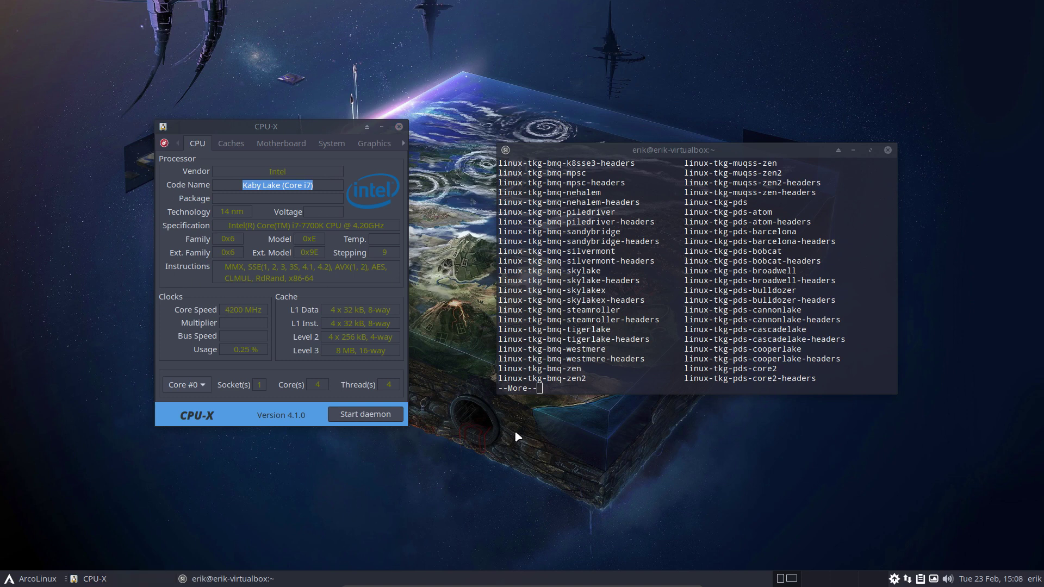
- Open a new terminal and try running cpuid, which is not installed
{"action": "key", "text": "super+Return"}
{"action": "type", "text": "cp"}
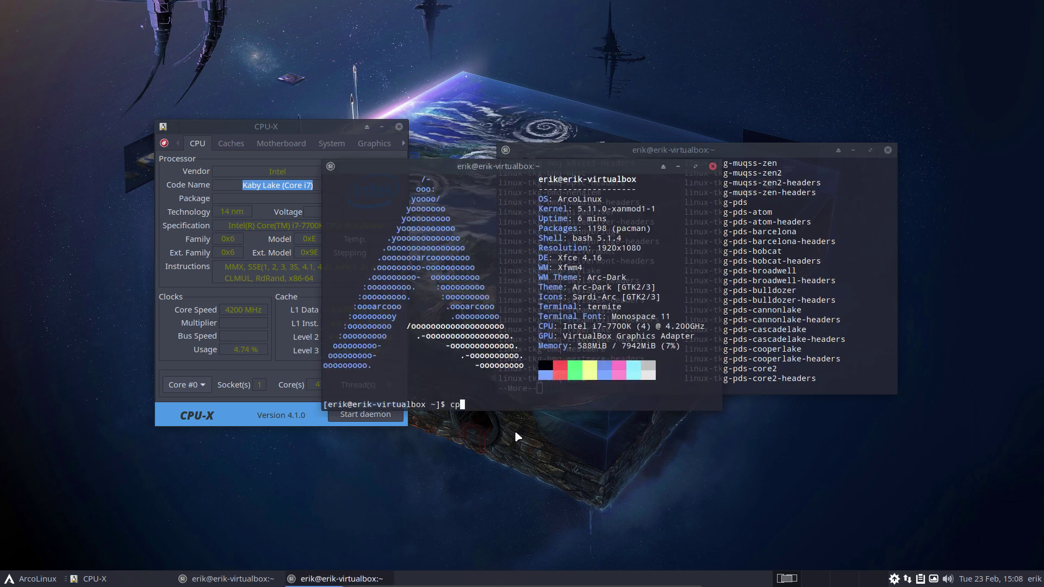
{"action": "type", "text": "uid"}
{"action": "key", "text": "Return"}
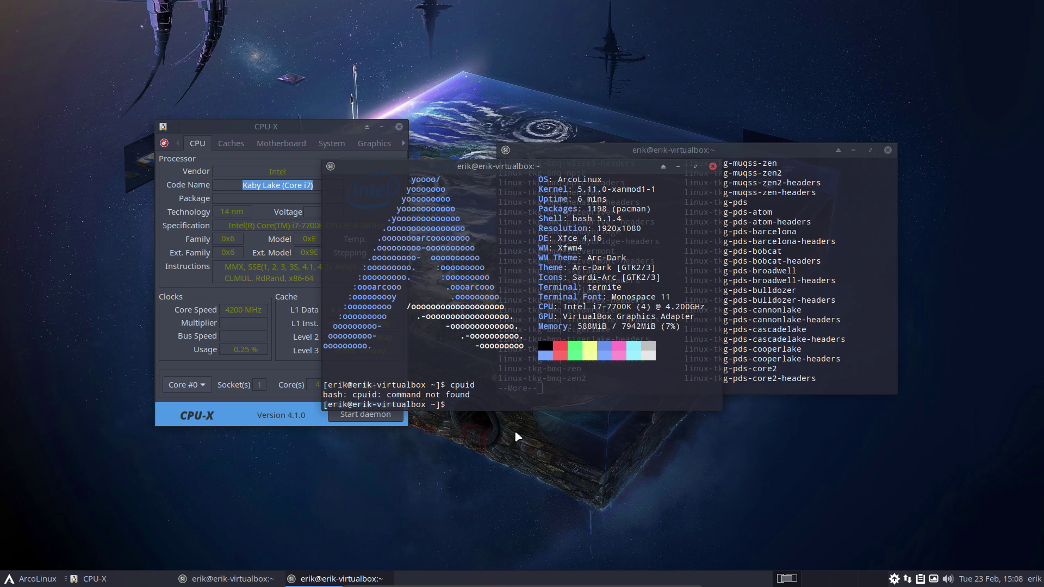
- Install the cpuid package with sudo pacman -S cpuid, entering the password and confirming
{"action": "type", "text": "s"}
{"action": "type", "text": "udo pac"}
{"action": "key", "text": "Tab"}
{"action": "key", "text": "Tab"}
{"action": "type", "text": "id"}
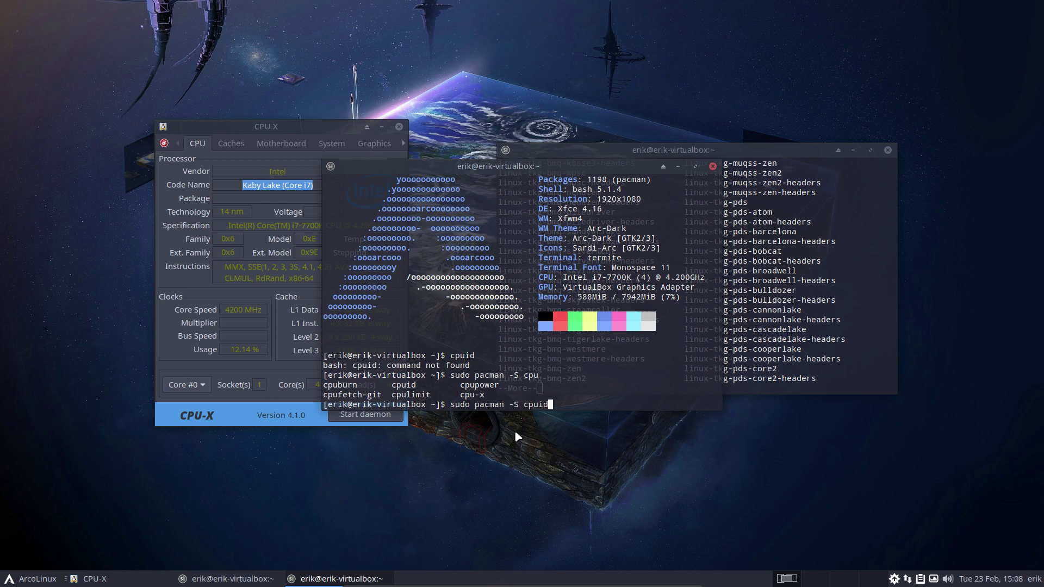
{"action": "key", "text": "Return"}
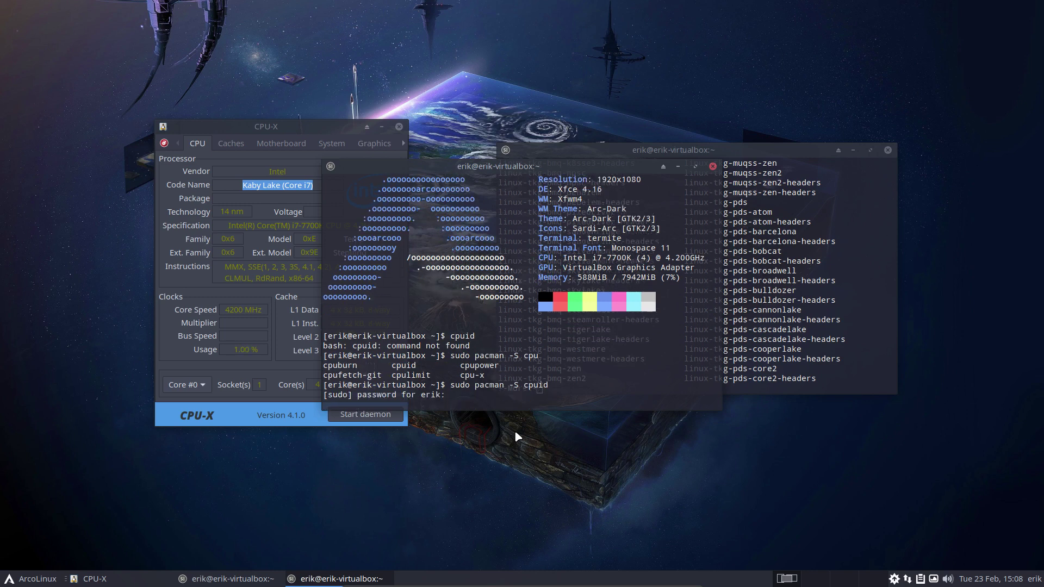
{"action": "key", "text": "Return"}
{"action": "key", "text": "Return"}
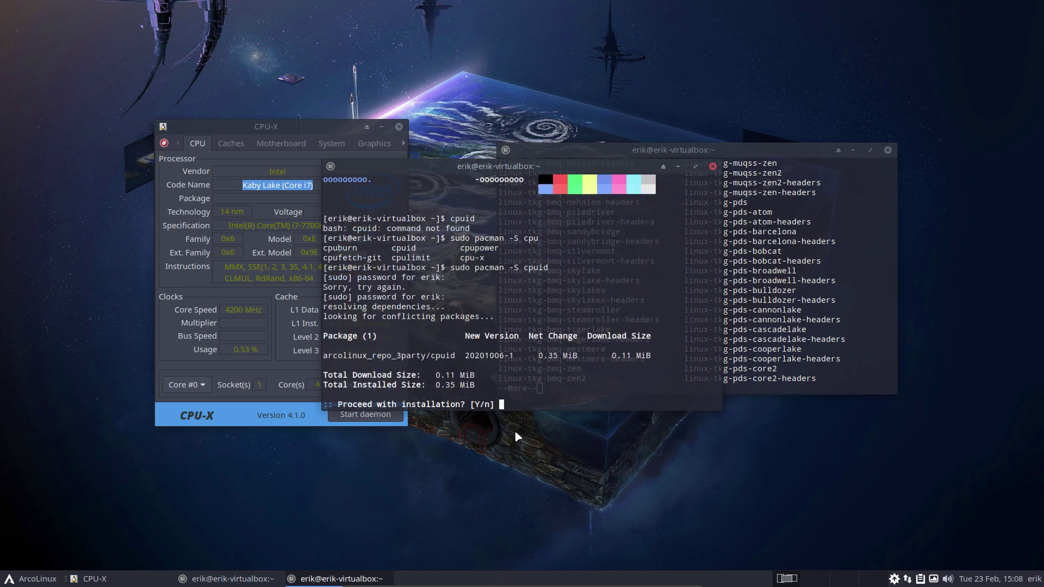
{"action": "key", "text": "Return"}
{"action": "type", "text": "cpu"}
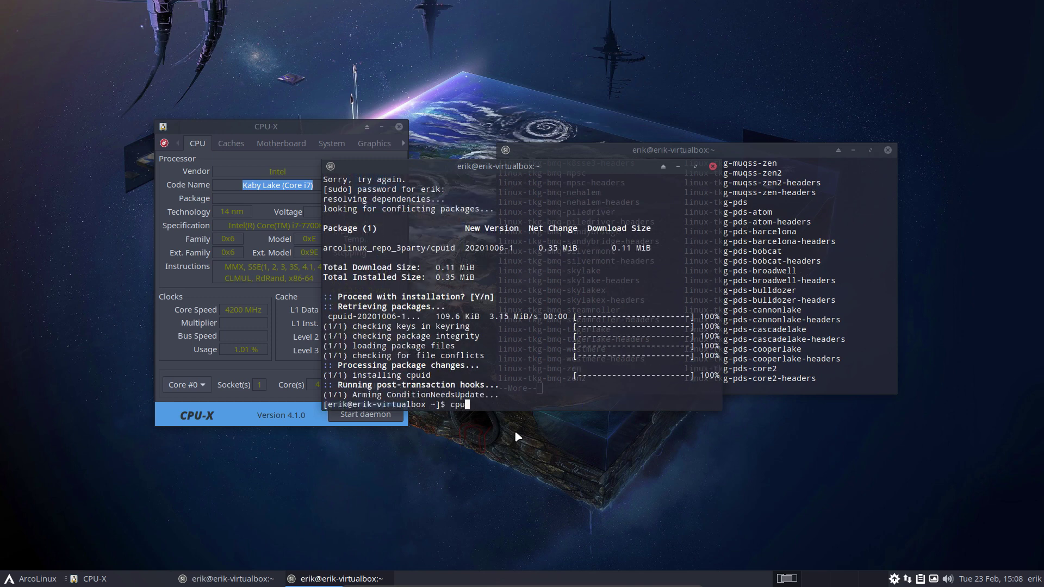
{"action": "type", "text": "id"}
{"action": "key", "text": "Return"}
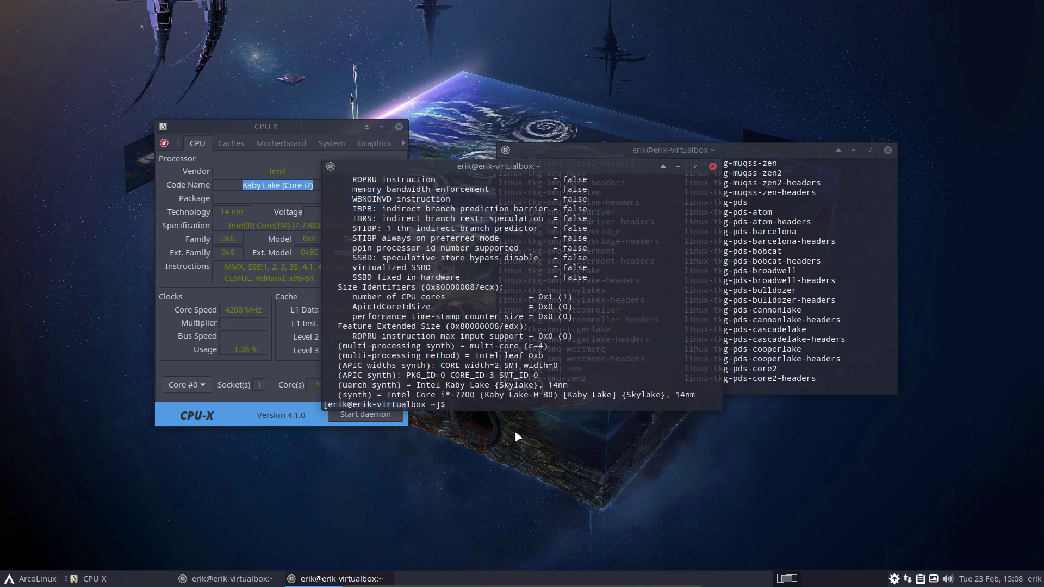
- Highlight Skylake in the cpuid output and the package list, then launch Add/Remove Software
{"action": "double_click", "coordinate": [635, 395]}
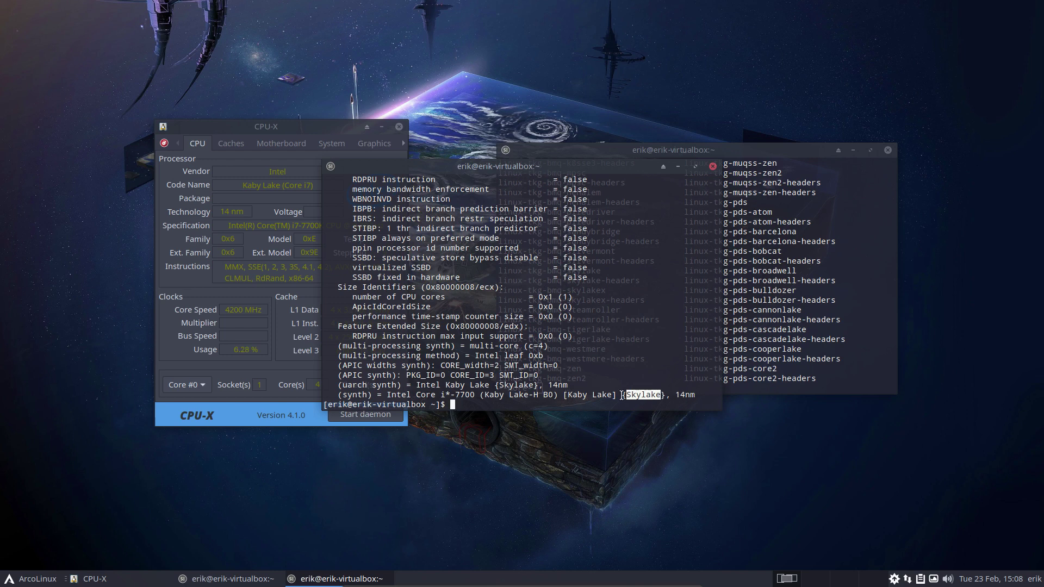
{"action": "left_click_drag", "start_coordinate": [606, 163], "coordinate": [323, 307]}
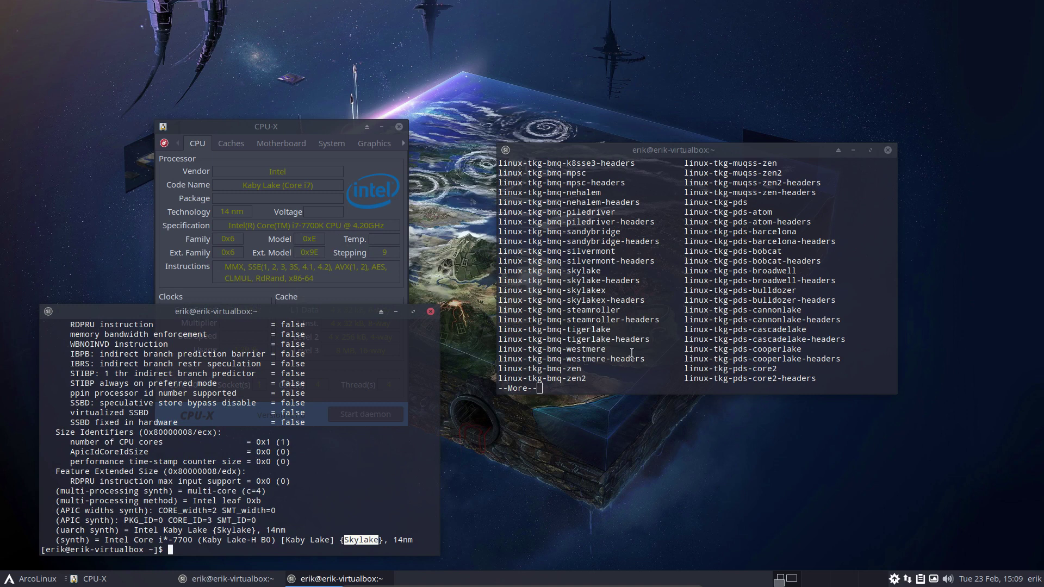
{"action": "left_click_drag", "start_coordinate": [567, 271], "coordinate": [602, 271]}
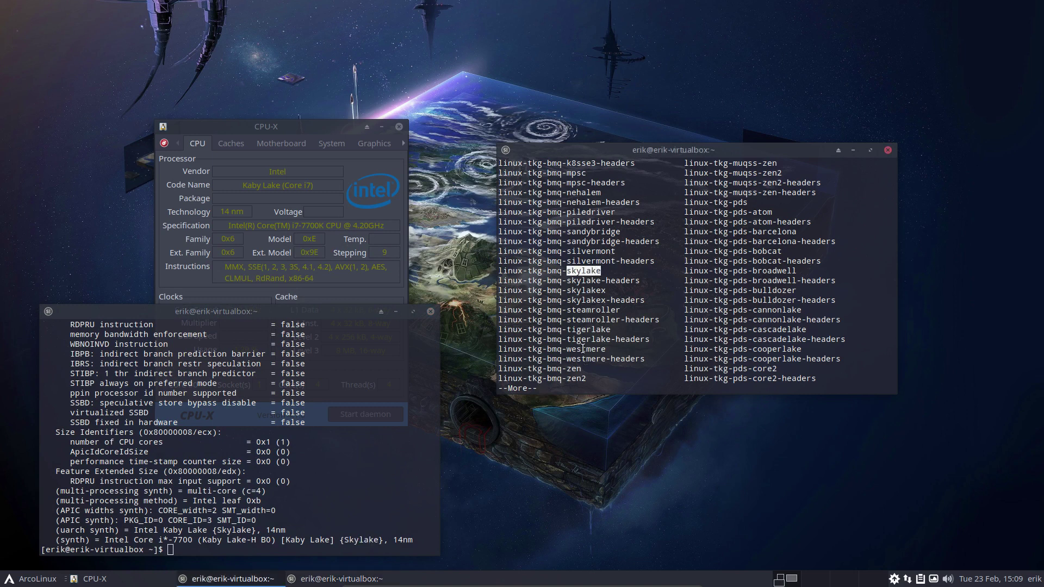
{"action": "left_click", "coordinate": [893, 579]}
- Search Pamac for 'skylake' and scroll down to the pds variants of the linux-tkg skylake packages
{"action": "left_click", "coordinate": [297, 144]}
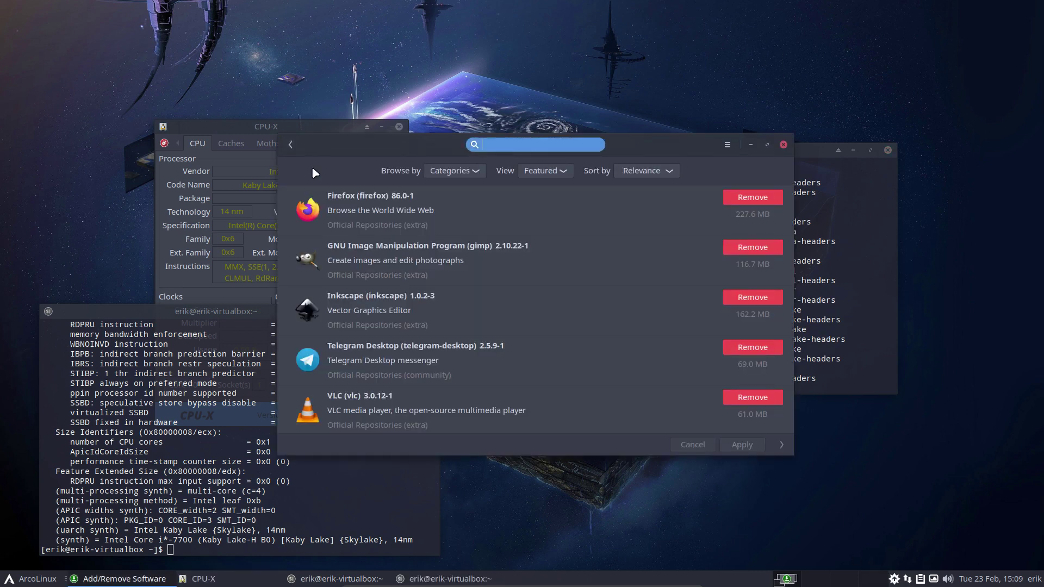
{"action": "type", "text": "skylak"}
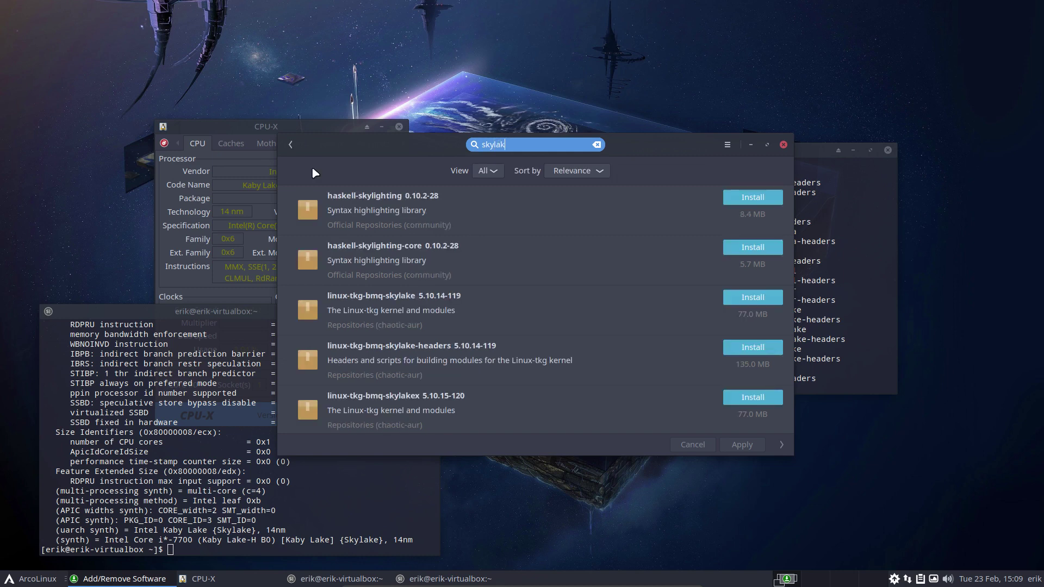
{"action": "type", "text": "e"}
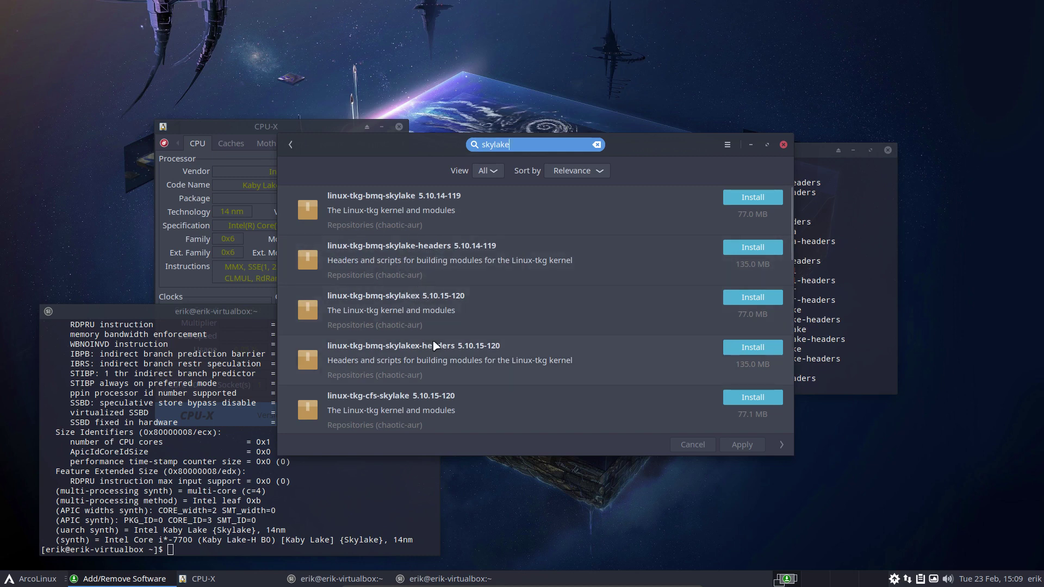
{"action": "scroll", "coordinate": [461, 361], "scroll_direction": "down", "scroll_amount": 2}
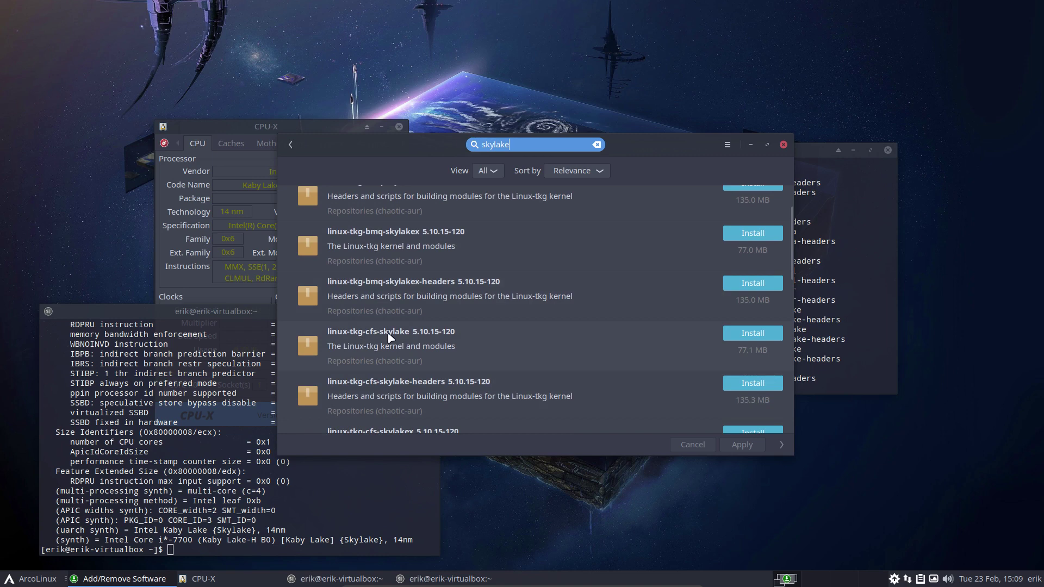
{"action": "scroll", "coordinate": [381, 388], "scroll_direction": "down", "scroll_amount": 2}
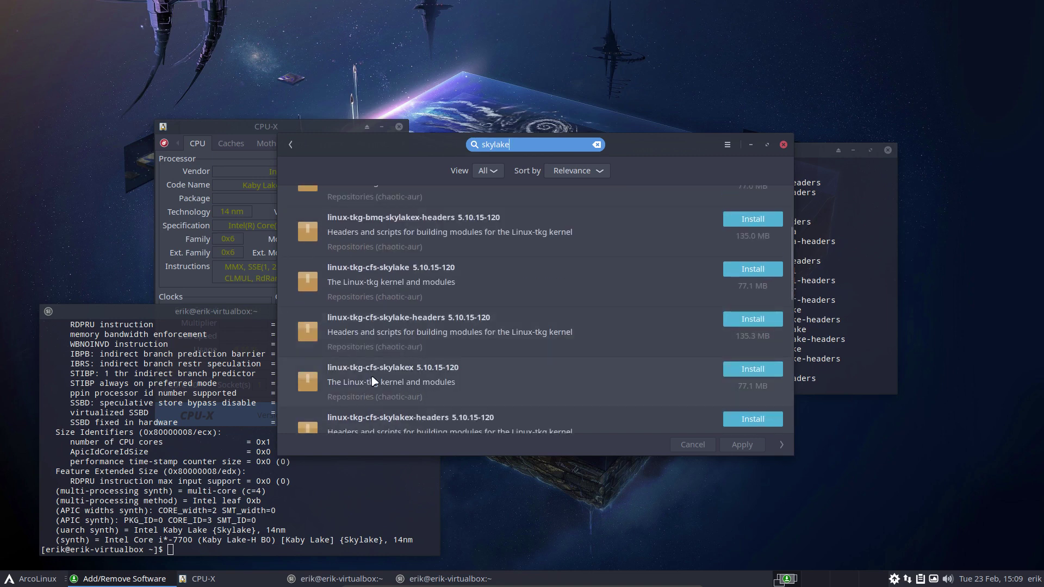
{"action": "scroll", "coordinate": [391, 392], "scroll_direction": "down", "scroll_amount": 2}
{"action": "scroll", "coordinate": [393, 393], "scroll_direction": "down", "scroll_amount": 1}
{"action": "scroll", "coordinate": [393, 394], "scroll_direction": "down", "scroll_amount": 5}
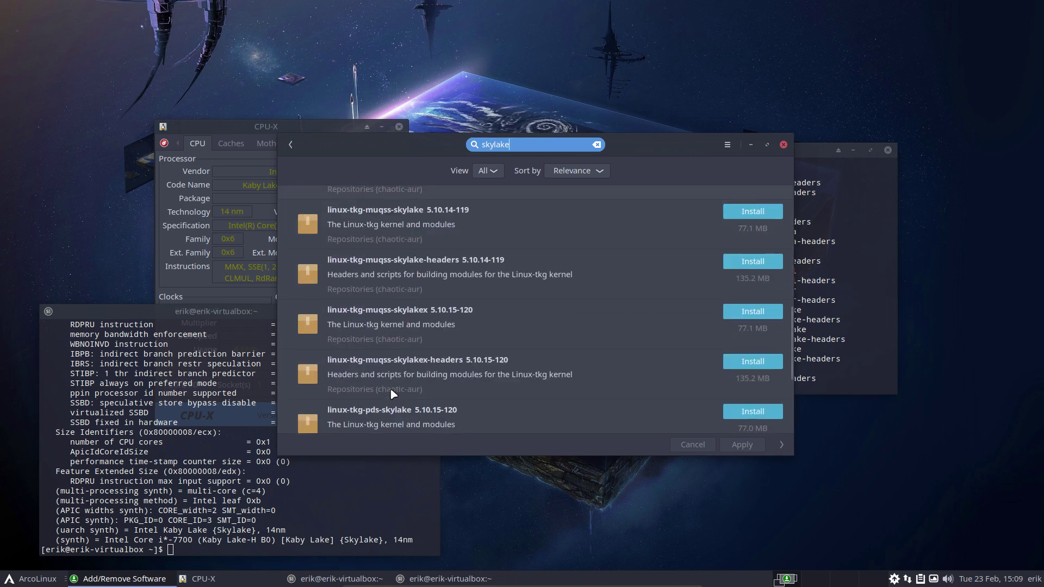
{"action": "scroll", "coordinate": [393, 393], "scroll_direction": "down", "scroll_amount": 4}
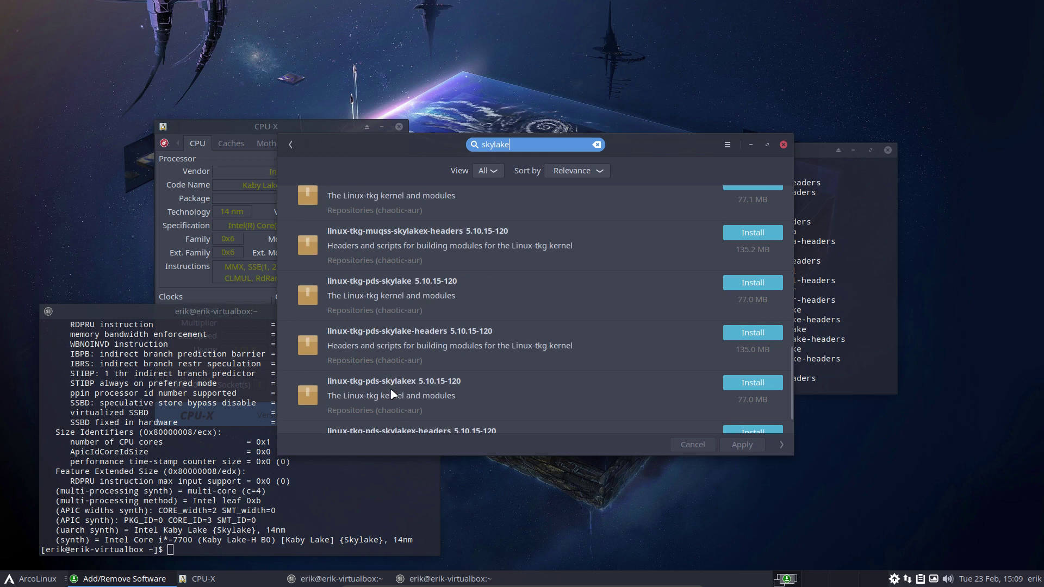
{"action": "scroll", "coordinate": [393, 393], "scroll_direction": "down", "scroll_amount": 2}
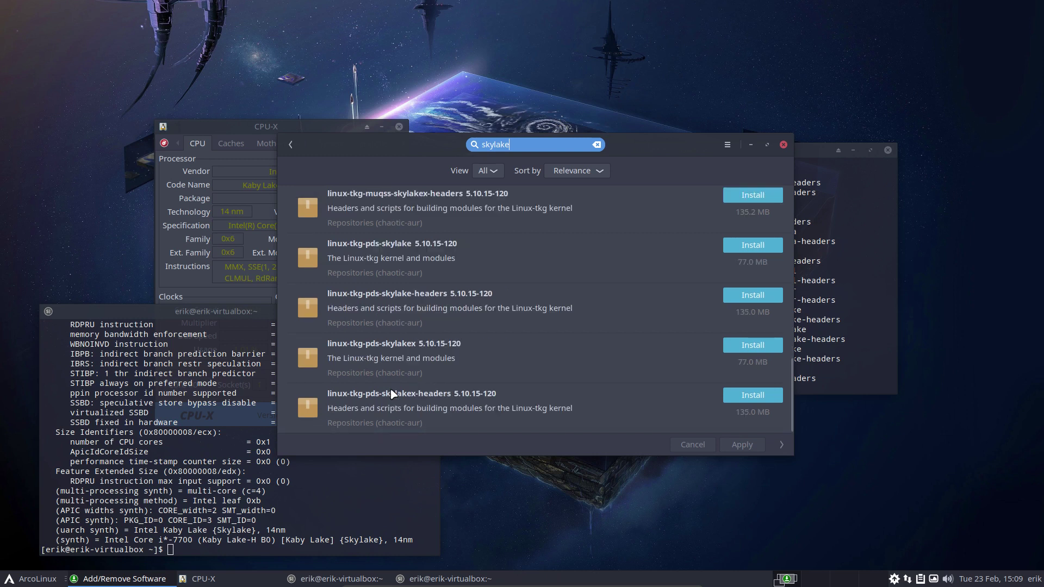
- Close Pamac, then raise the CPU-X window showing Kaby Lake details and move it higher
{"action": "left_click", "coordinate": [784, 145]}
{"action": "left_click", "coordinate": [294, 124]}
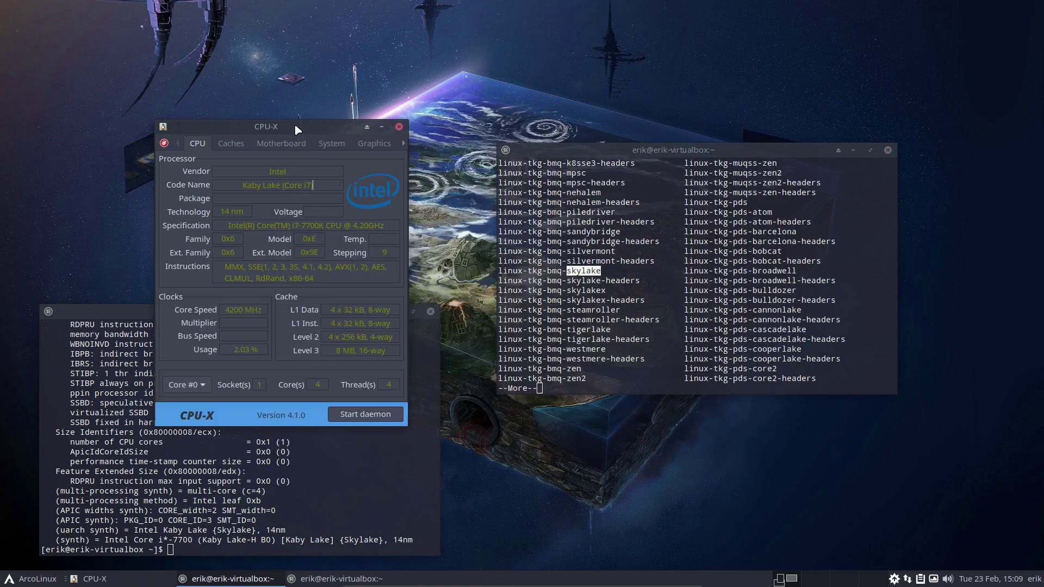
{"action": "left_click_drag", "start_coordinate": [295, 125], "coordinate": [286, 35]}
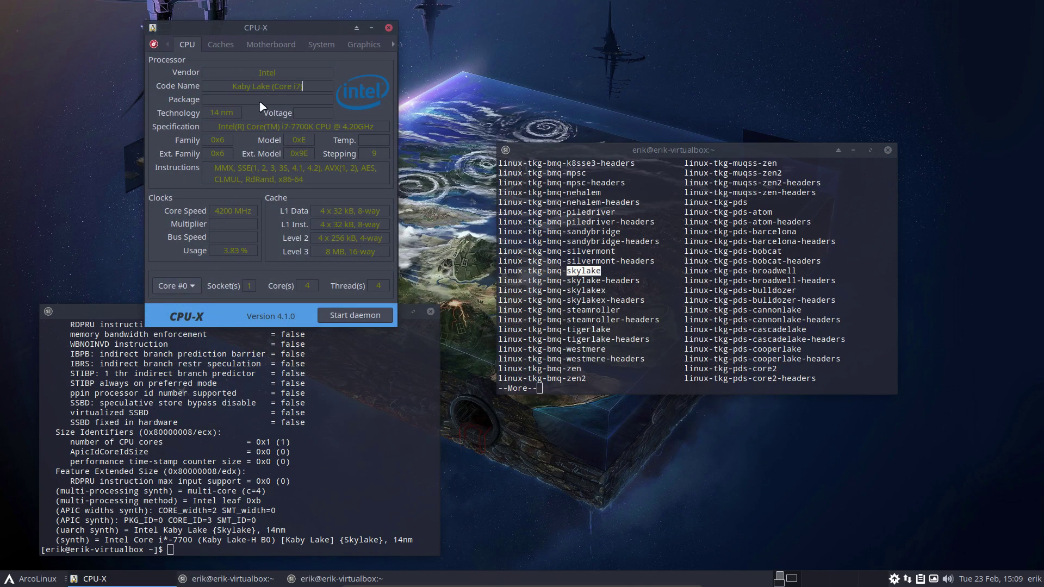